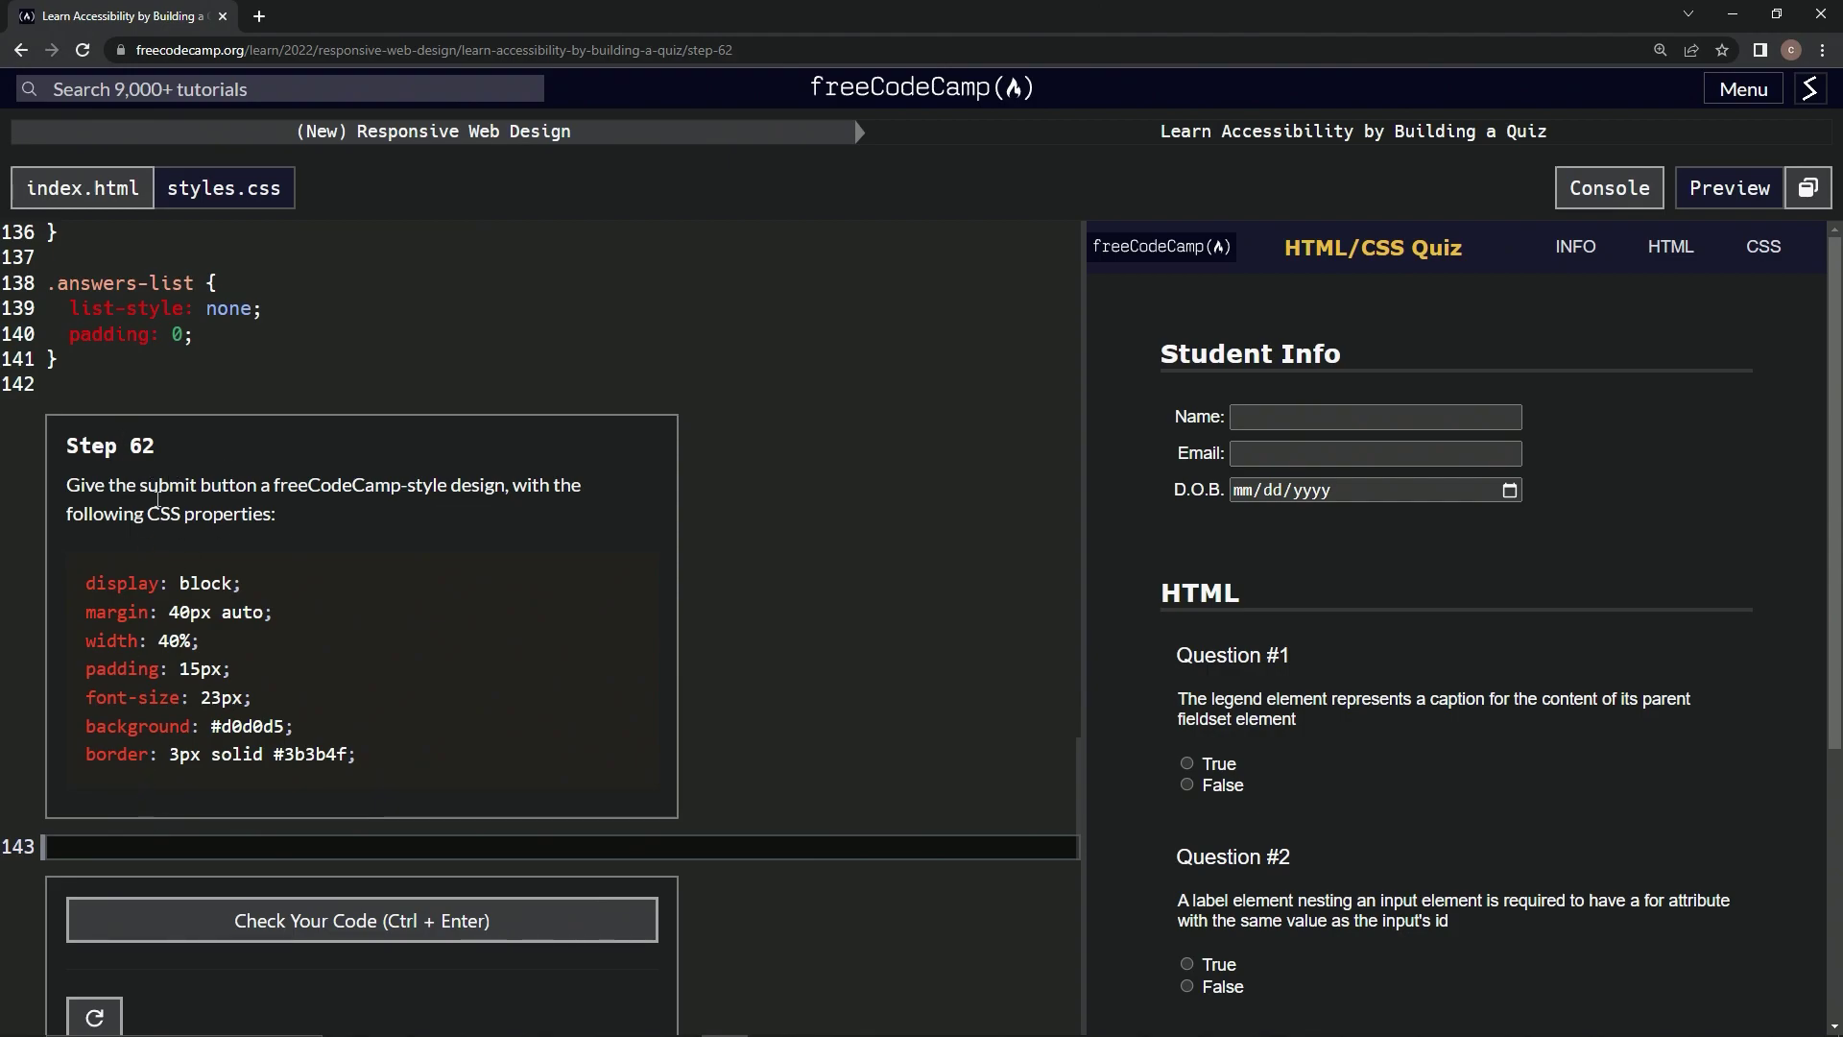
# Glance at the HTML source, then open an empty button { } rule on line 143.
pyautogui.click(89, 193)
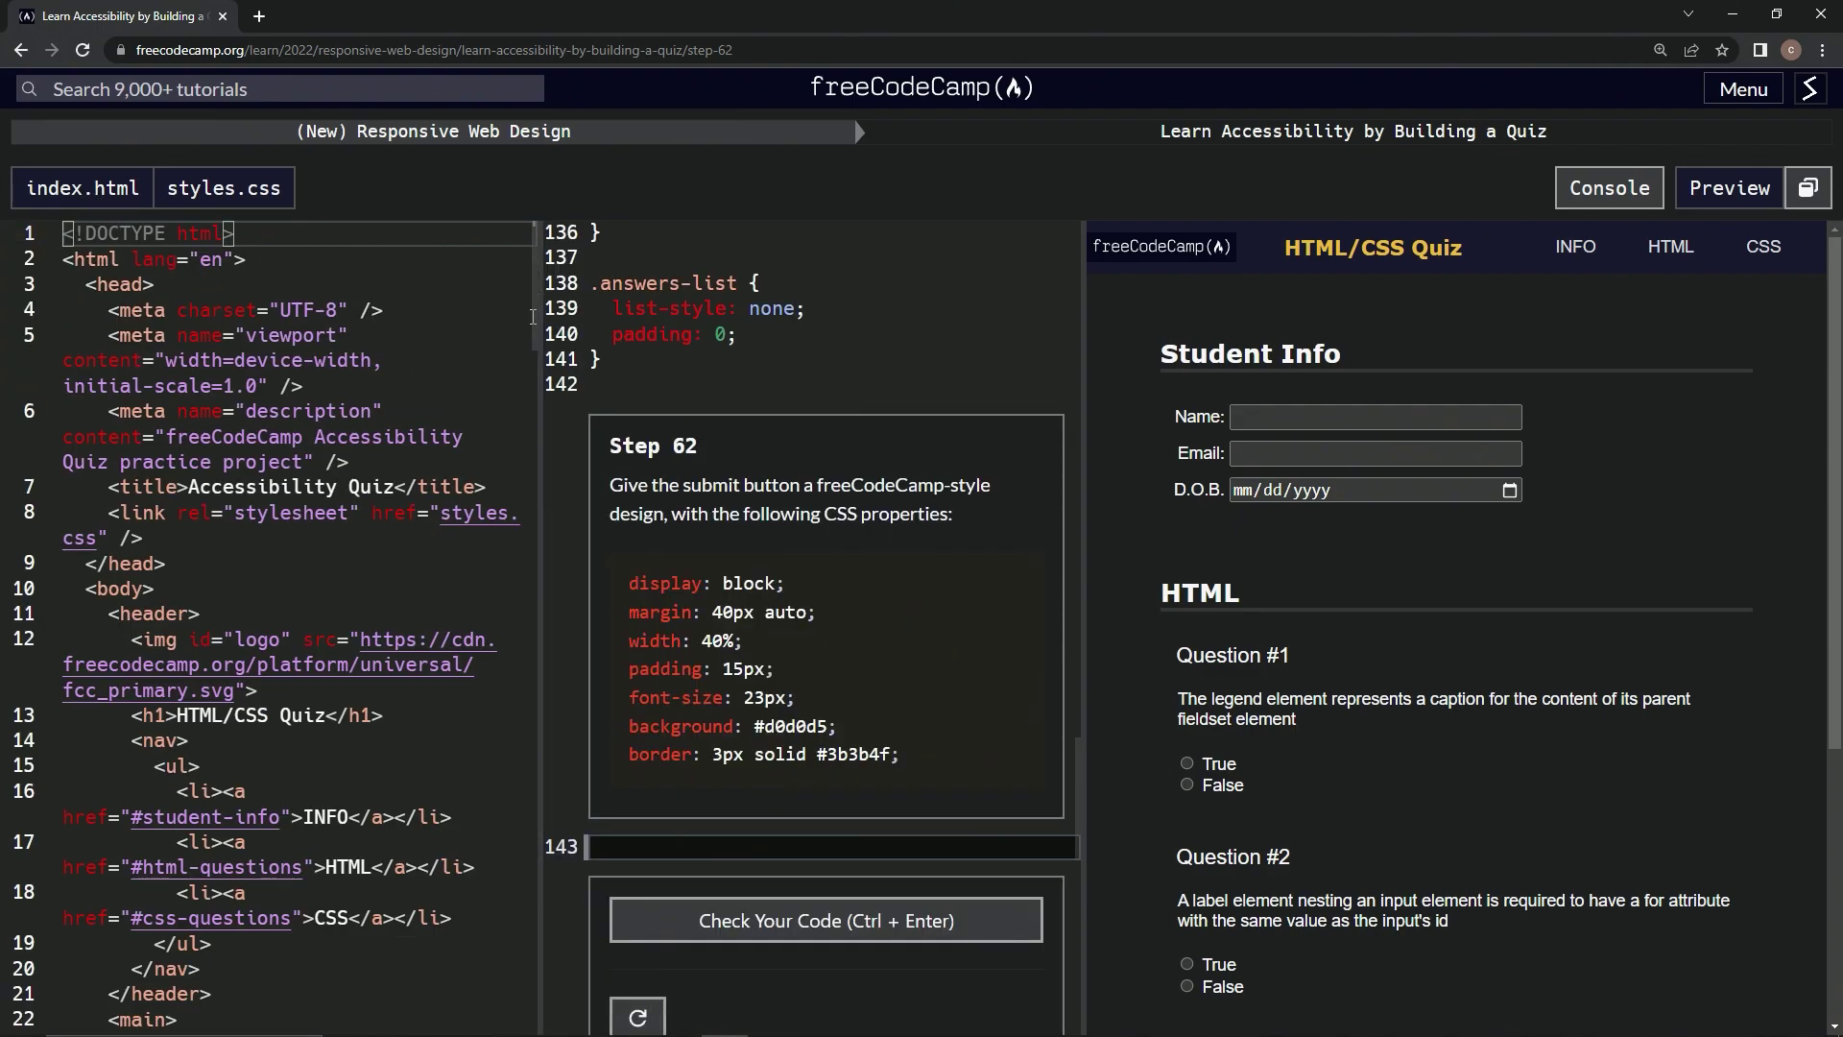
pyautogui.moveTo(533, 316)
pyautogui.mouseDown()
pyautogui.moveTo(535, 572)
pyautogui.moveTo(503, 863)
pyautogui.mouseUp()
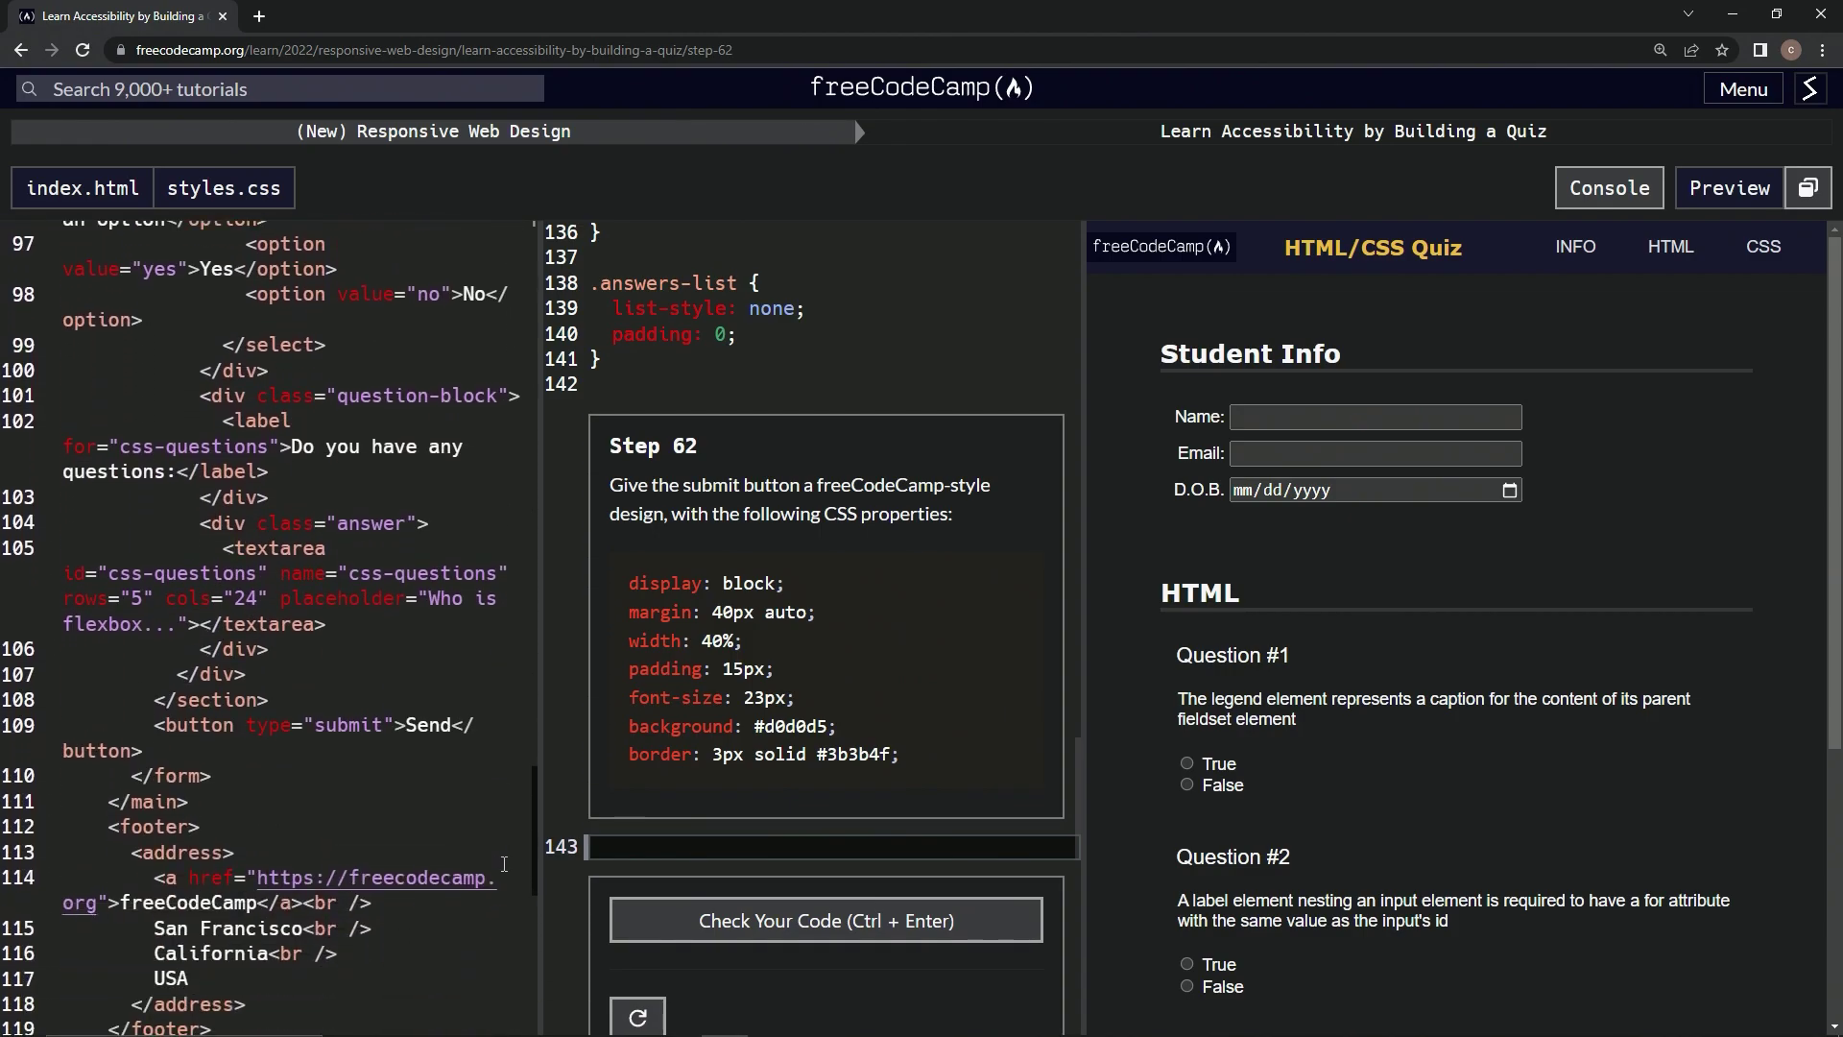
pyautogui.scroll(-3, 504, 862)
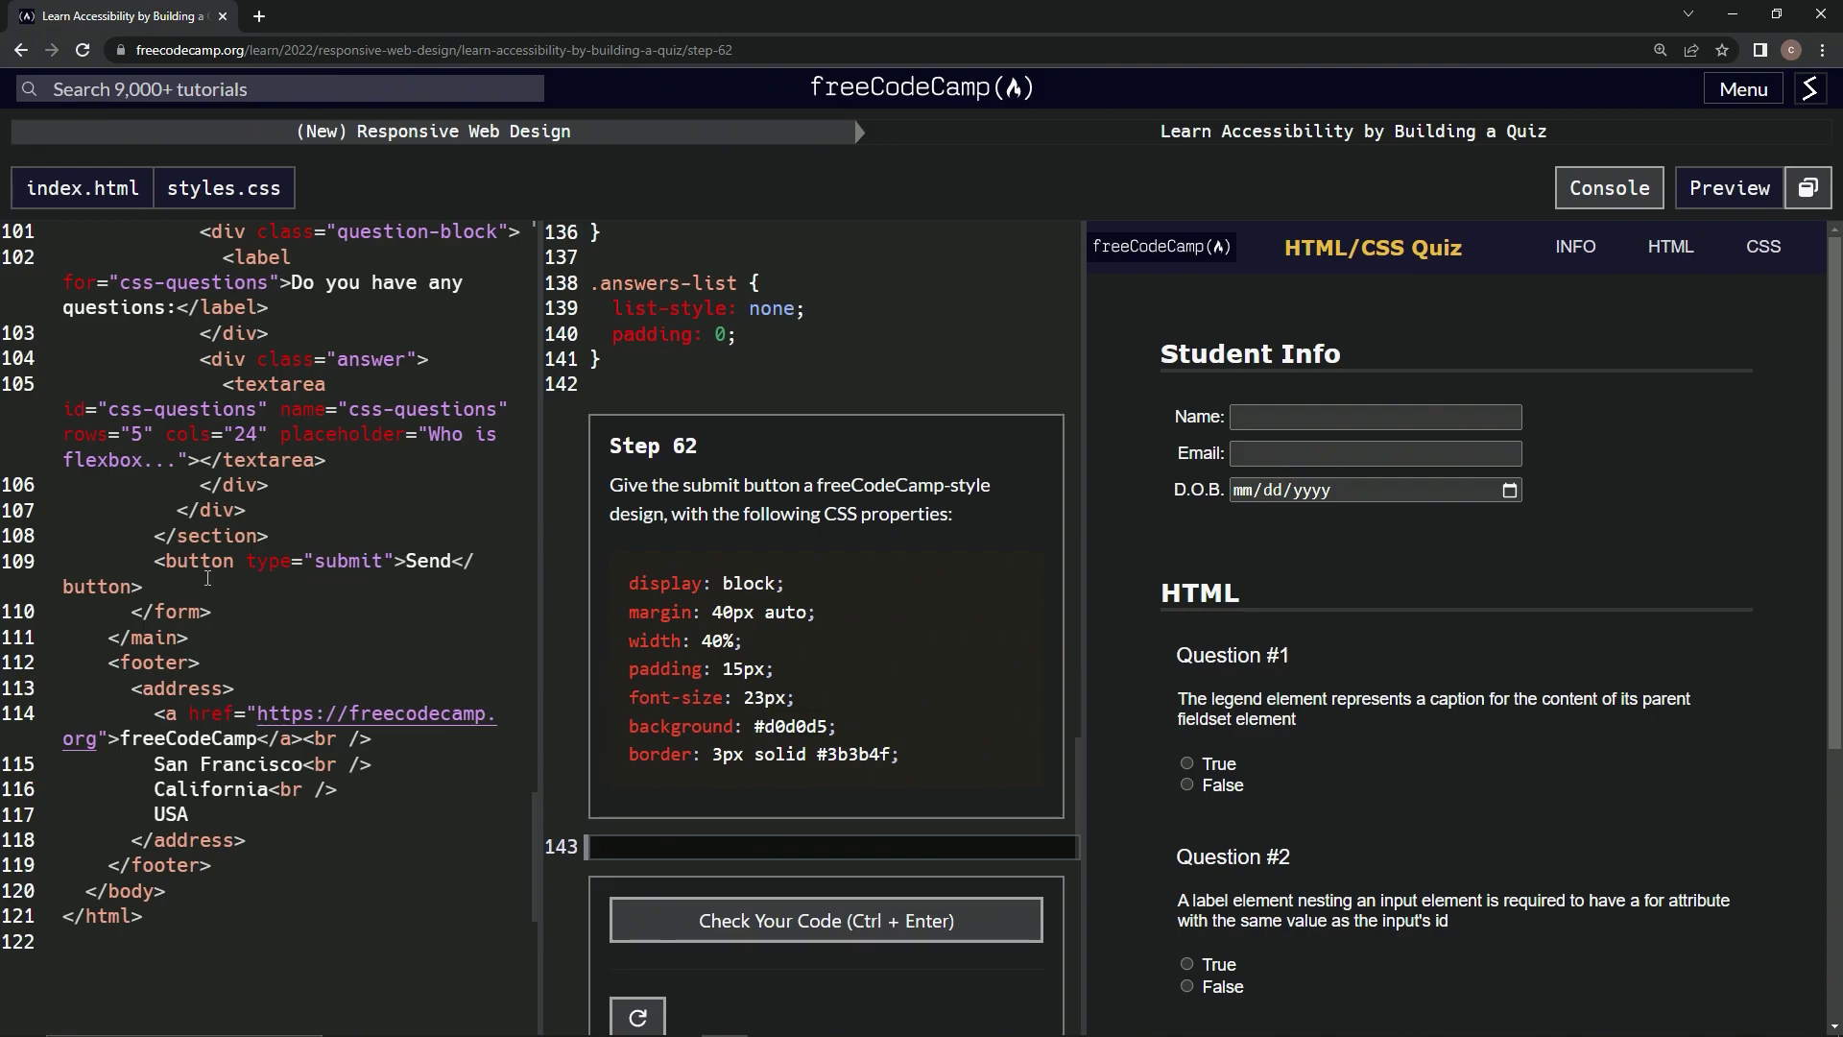
pyautogui.click(112, 195)
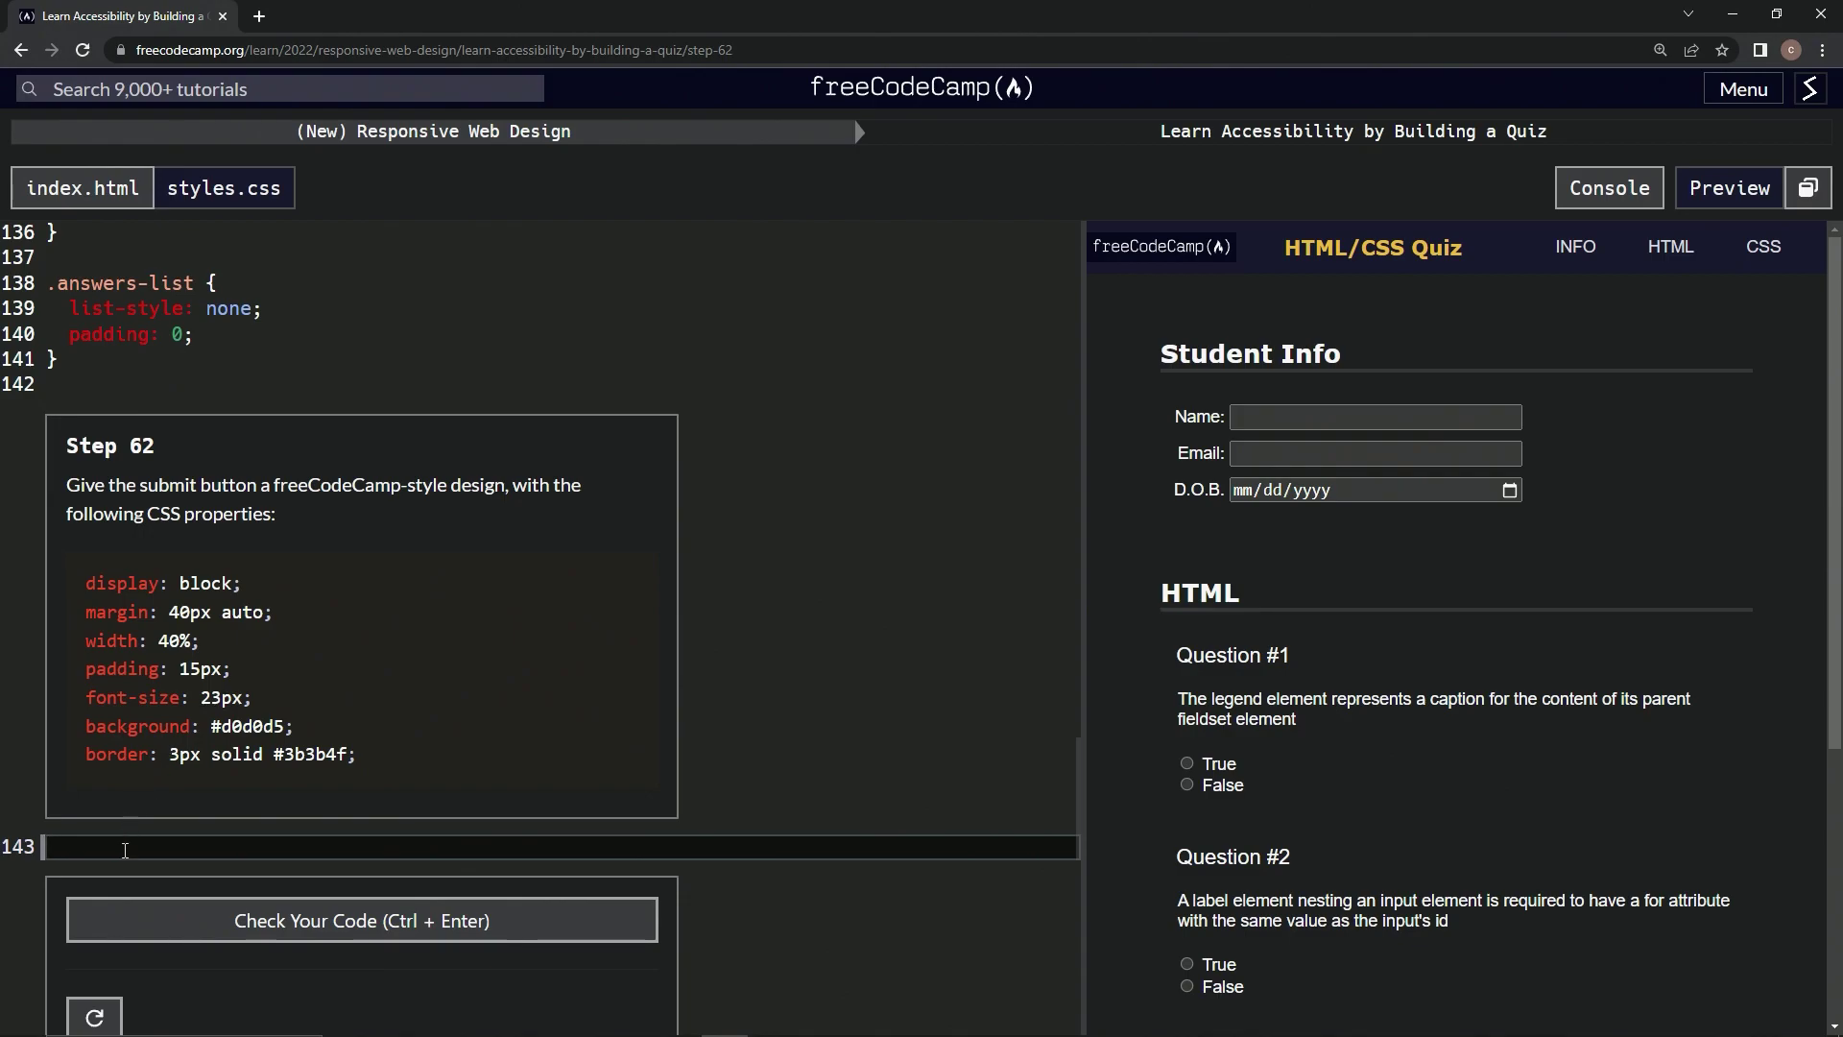
pyautogui.write('buttop')
pyautogui.press('BackSpace')
pyautogui.write('n ')
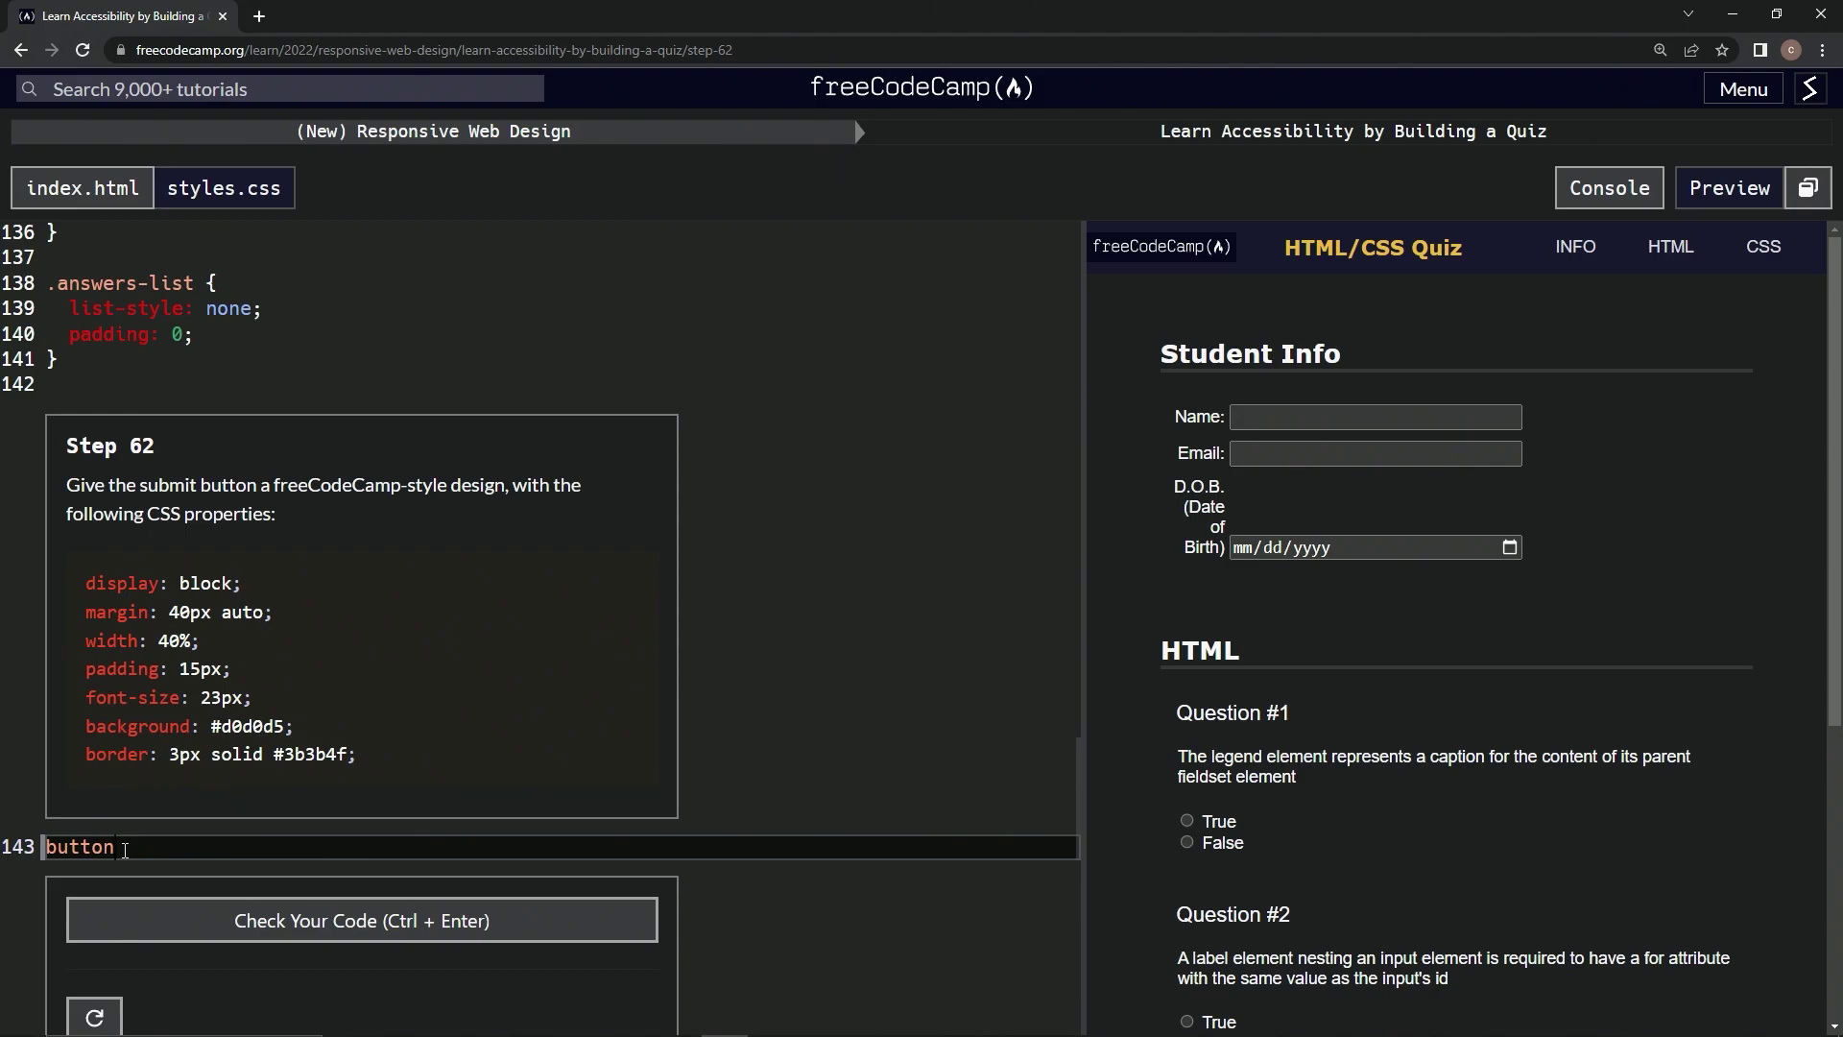
pyautogui.write('{')
pyautogui.press('Return')
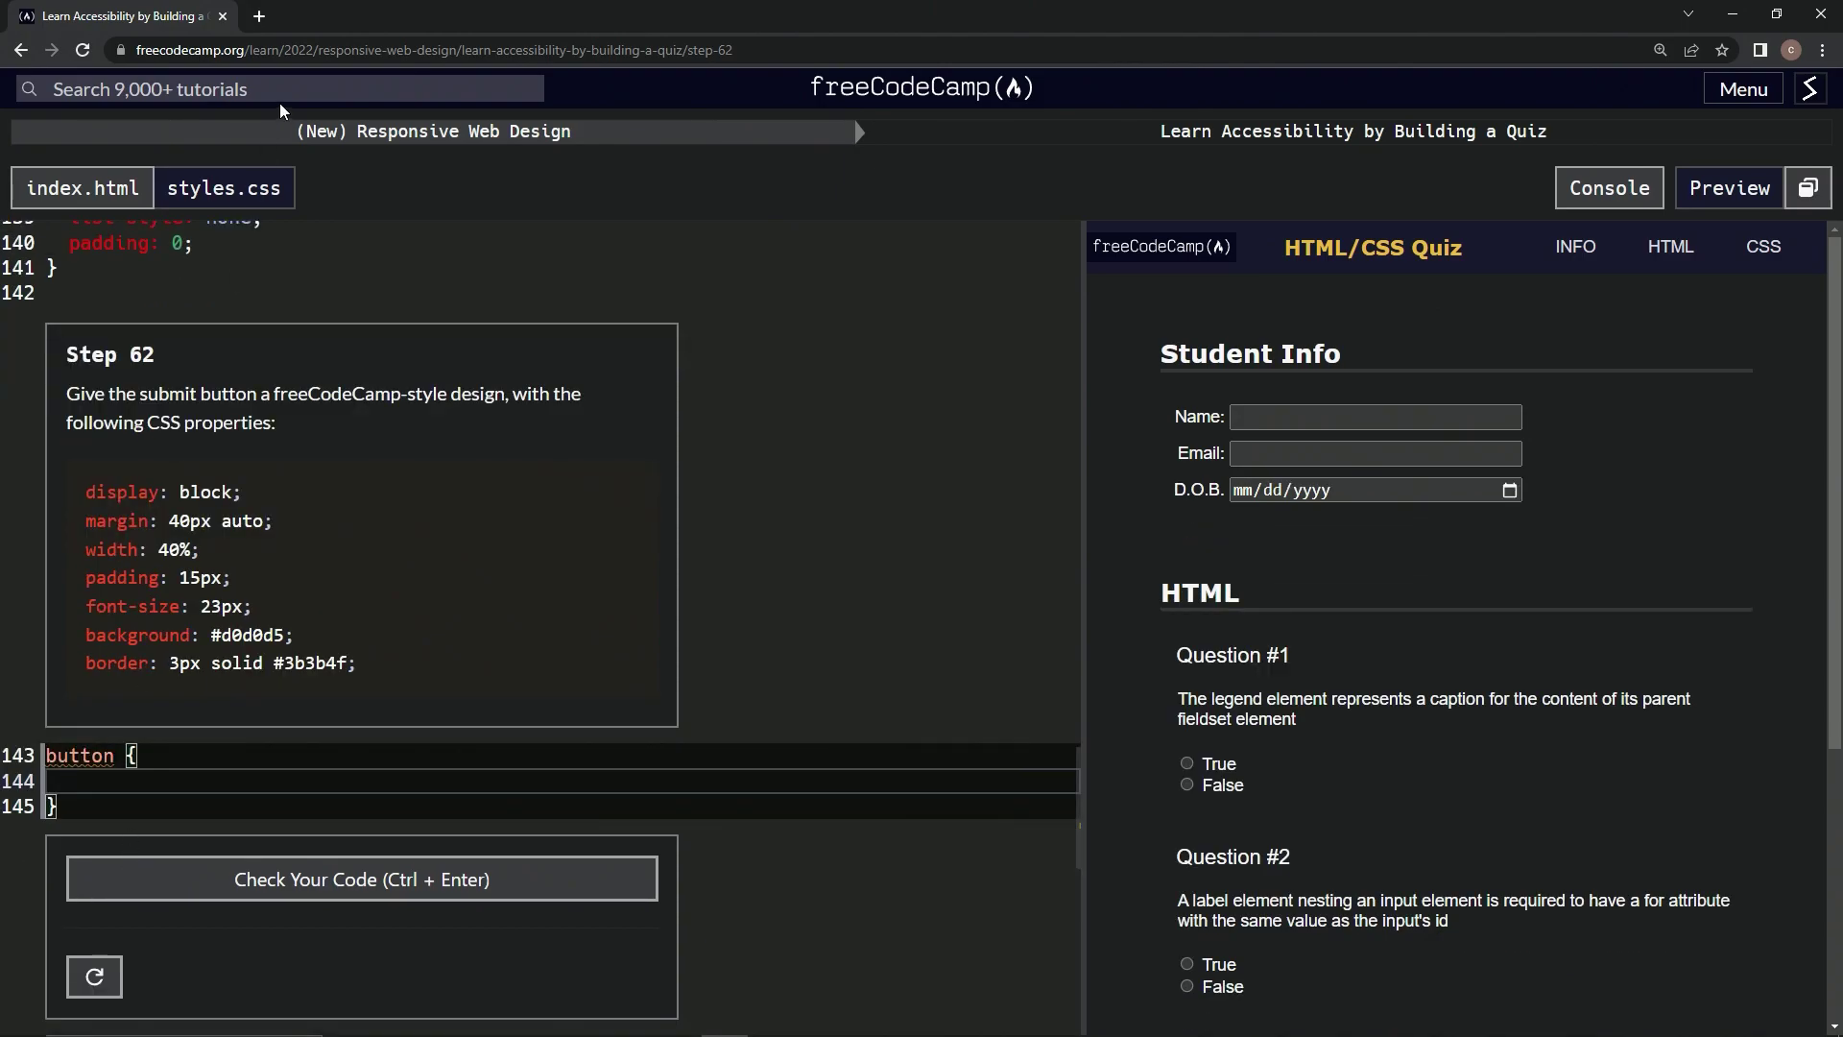
# Paste and indent the seven button properties from the step text, then pass and submit Step 62.
pyautogui.moveTo(354, 655); pyautogui.dragTo(94, 504)
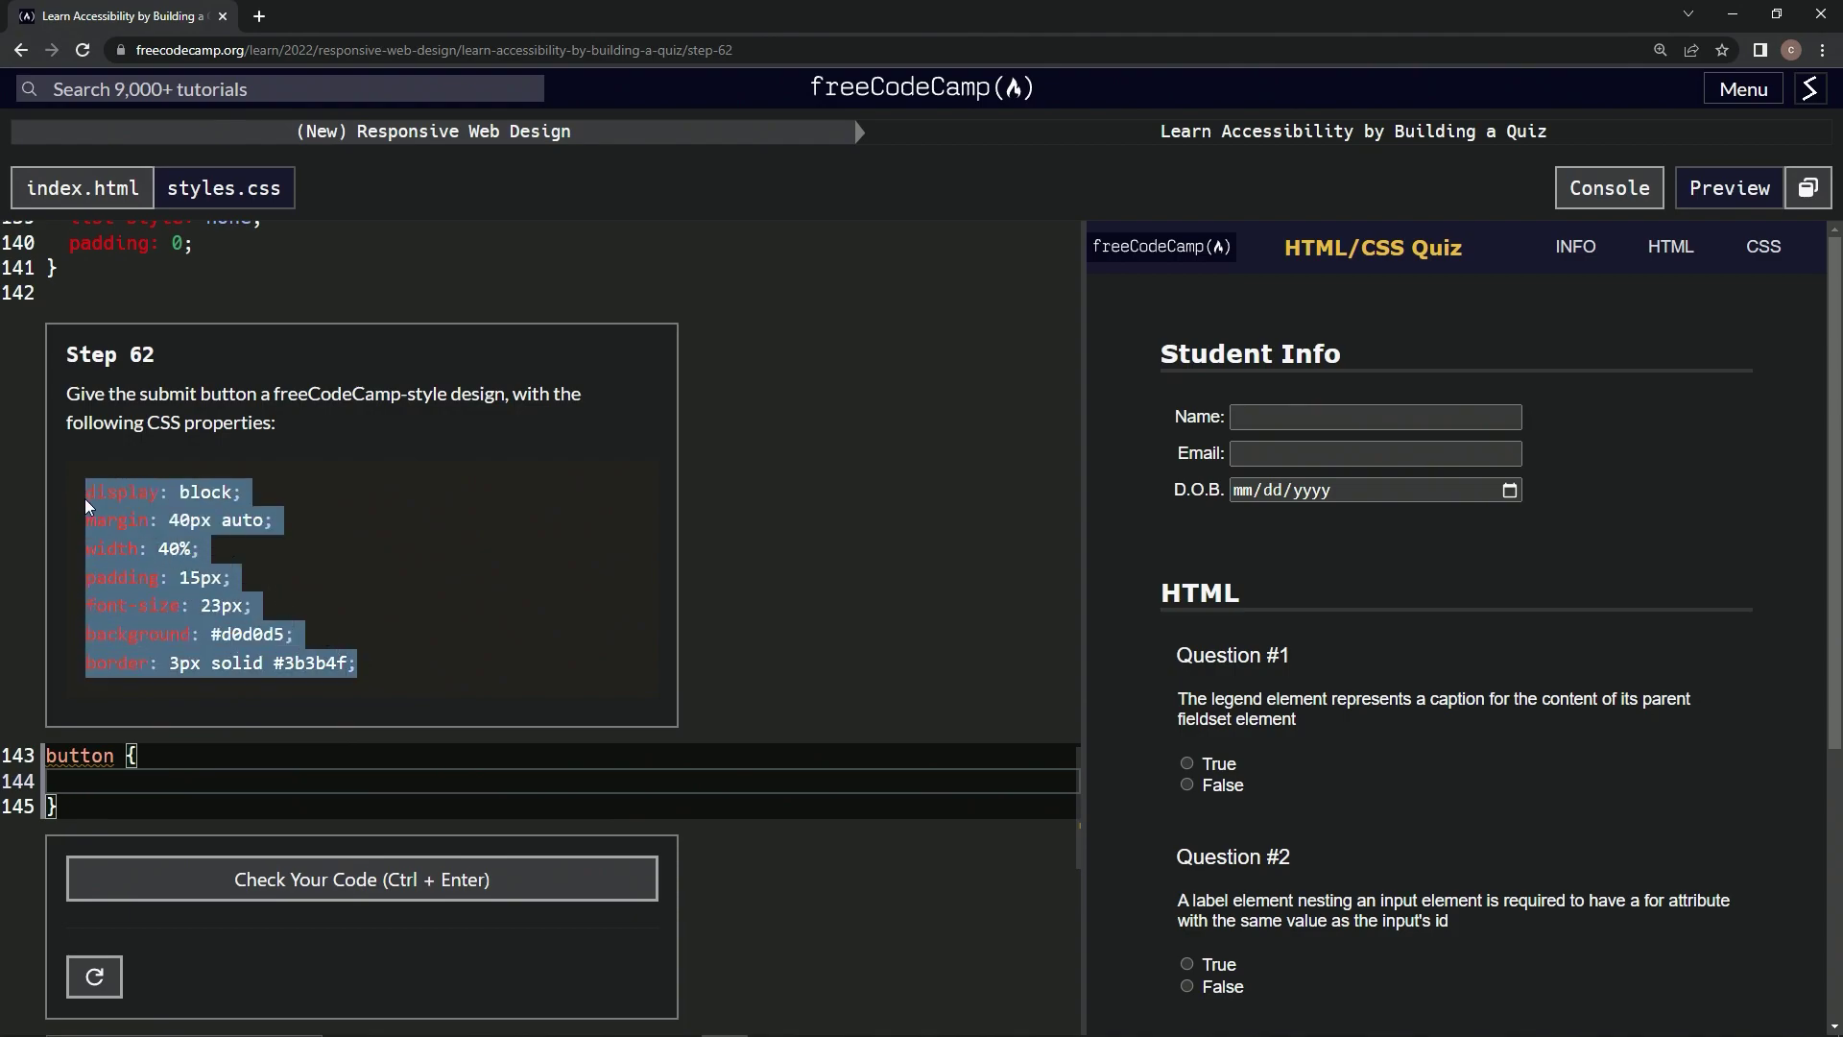
pyautogui.click(103, 776)
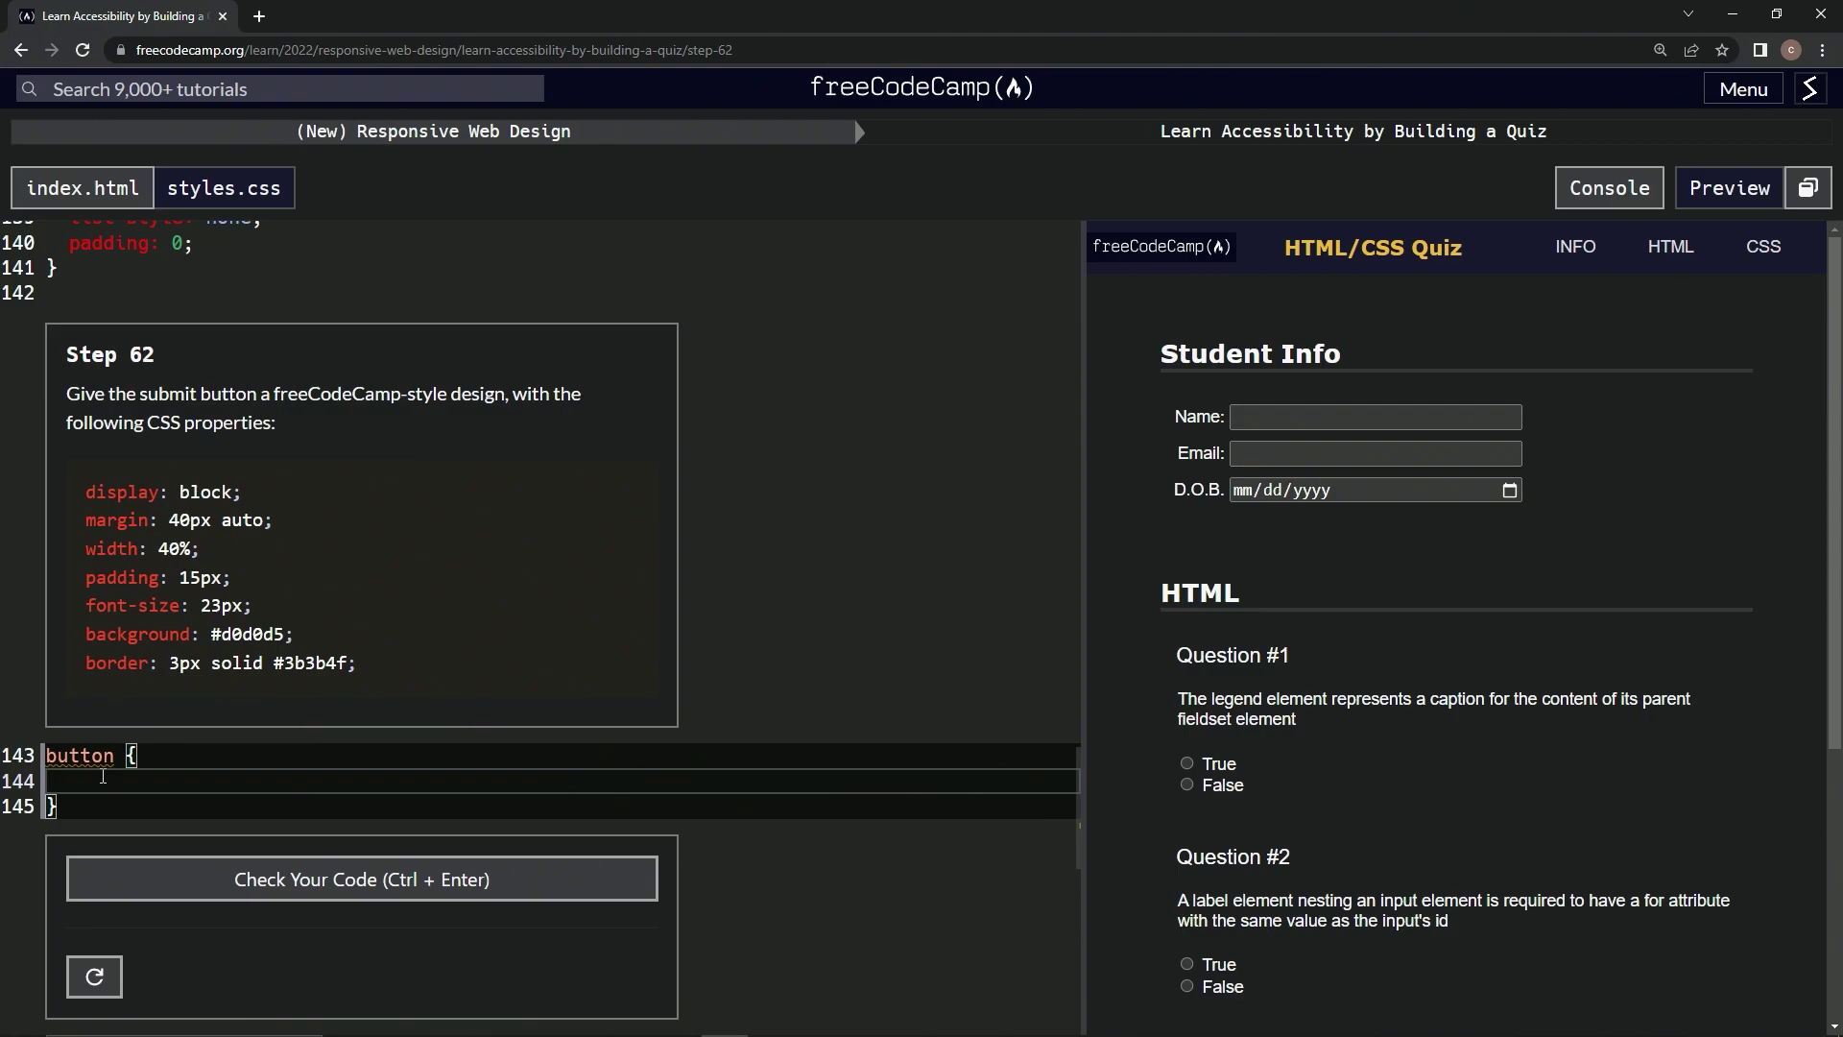
pyautogui.write('display: block; margin: 40px auto; width: 40%; padding: 15px; font-size: 23px; background: #d0d0d5; border: 3px solid #3b3b4f;')
pyautogui.moveTo(47, 808); pyautogui.dragTo(98, 927)
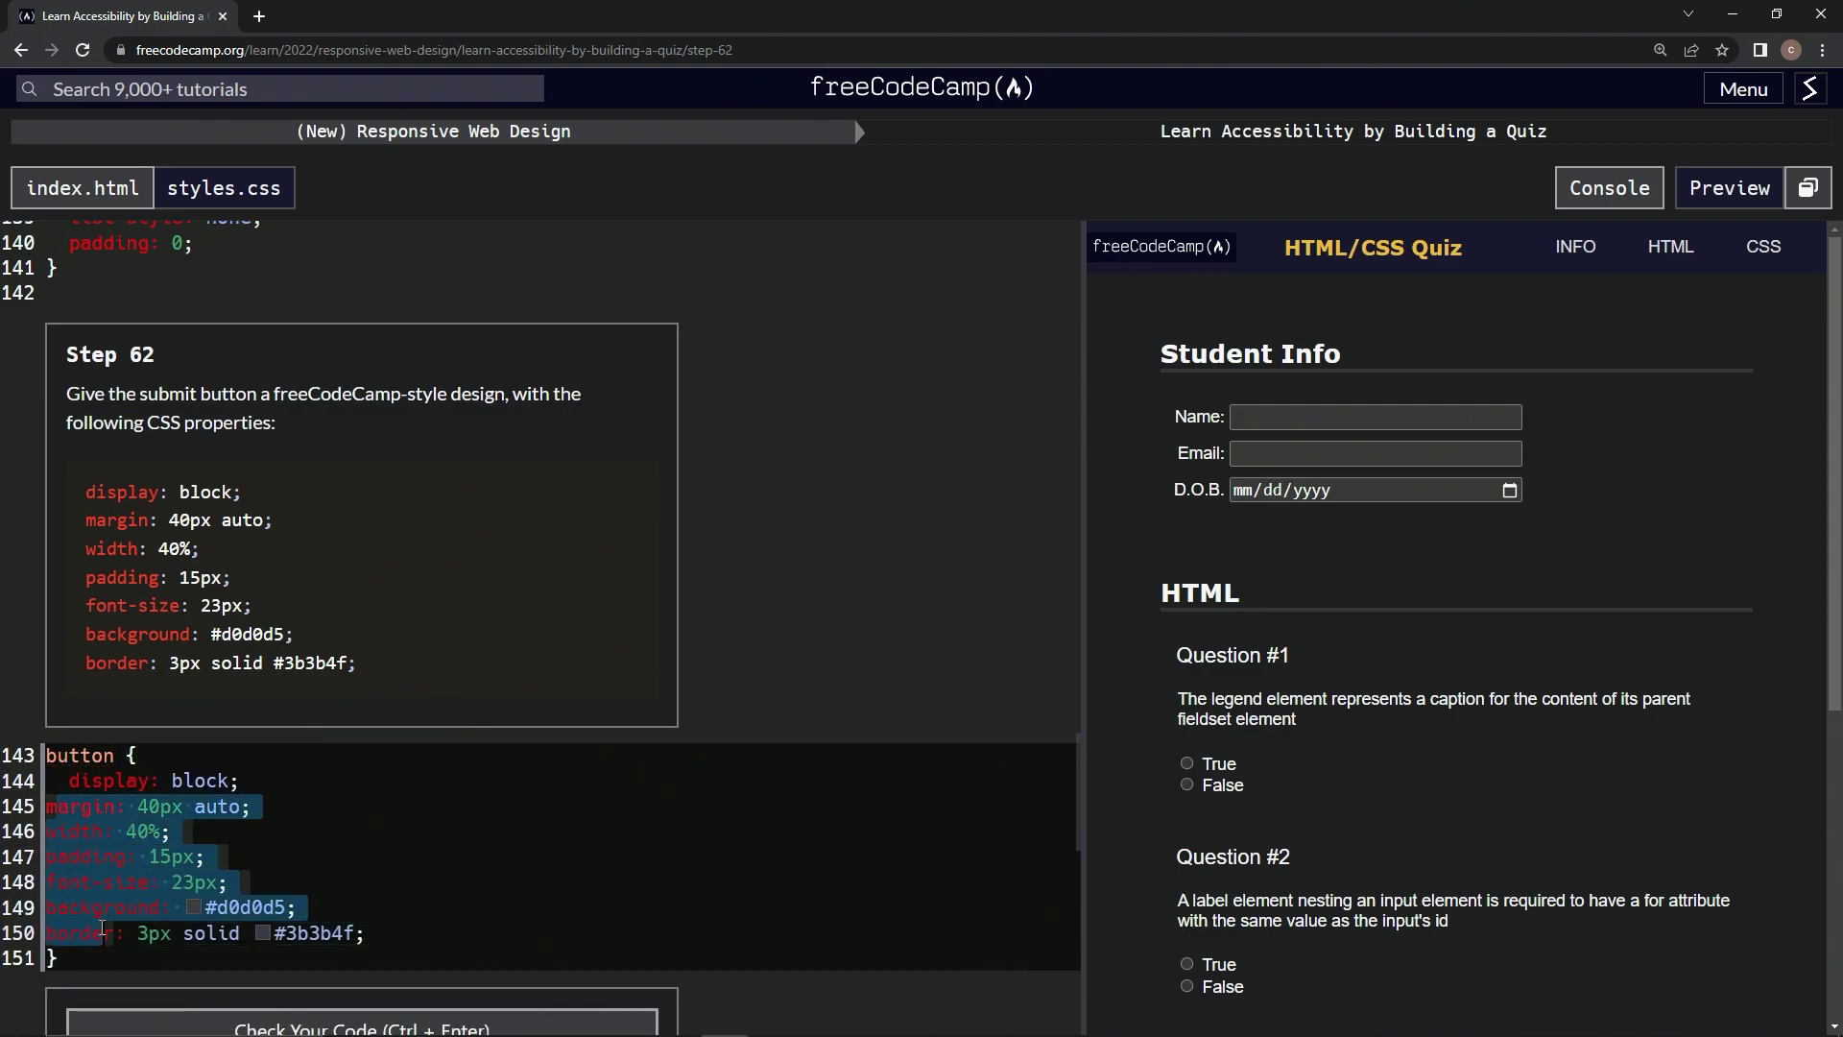
pyautogui.press('Tab')
pyautogui.scroll(-1, 266, 926)
pyautogui.click(272, 977)
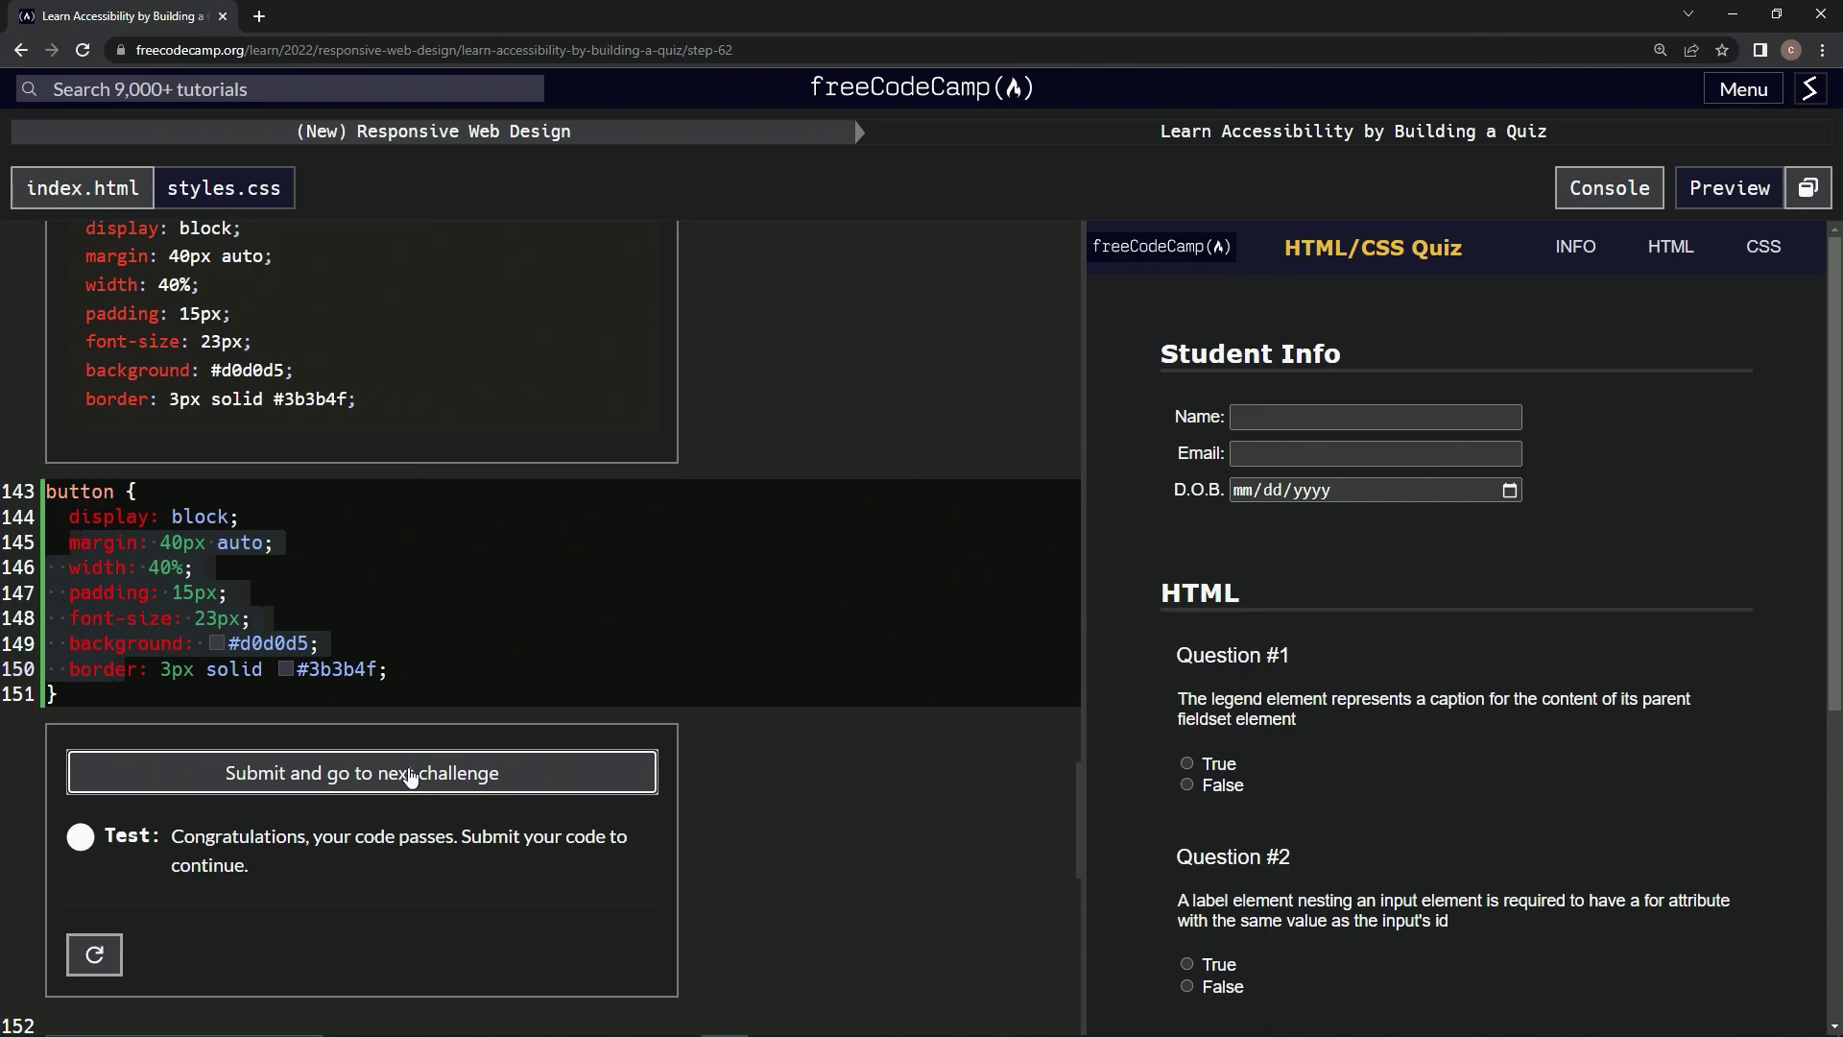
pyautogui.click(411, 778)
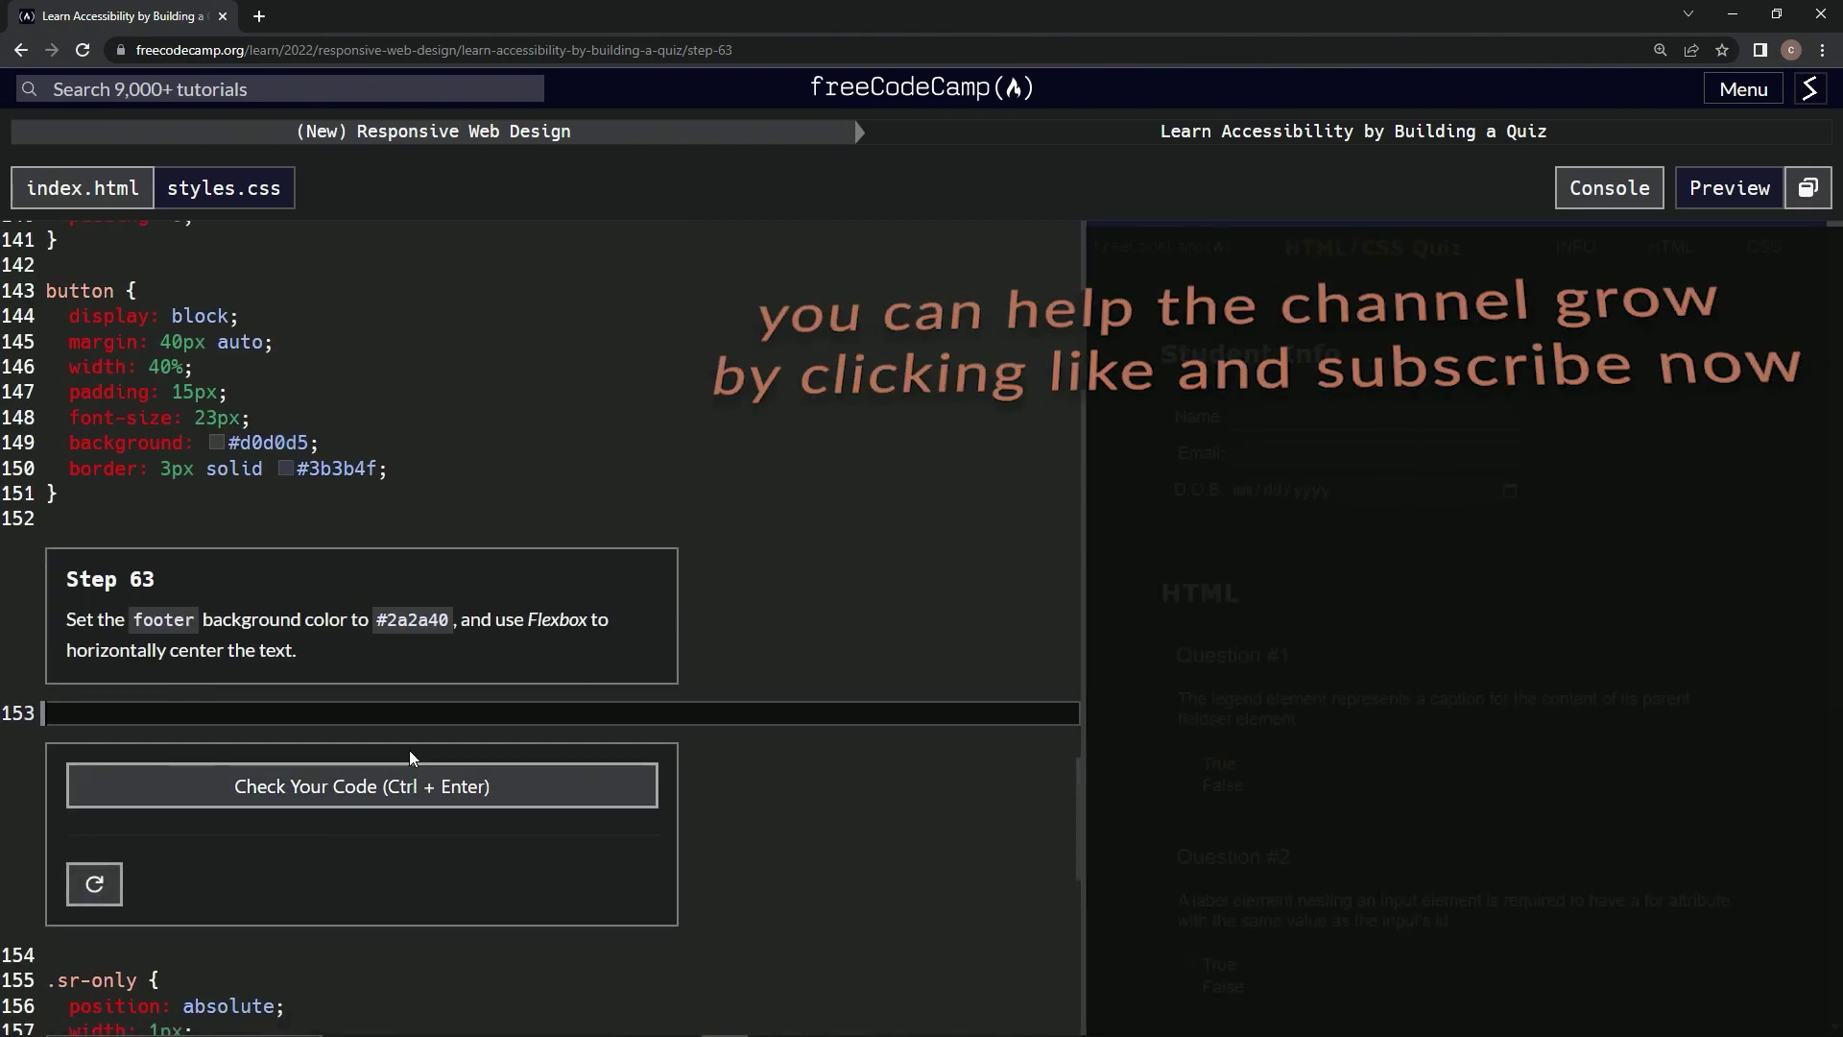